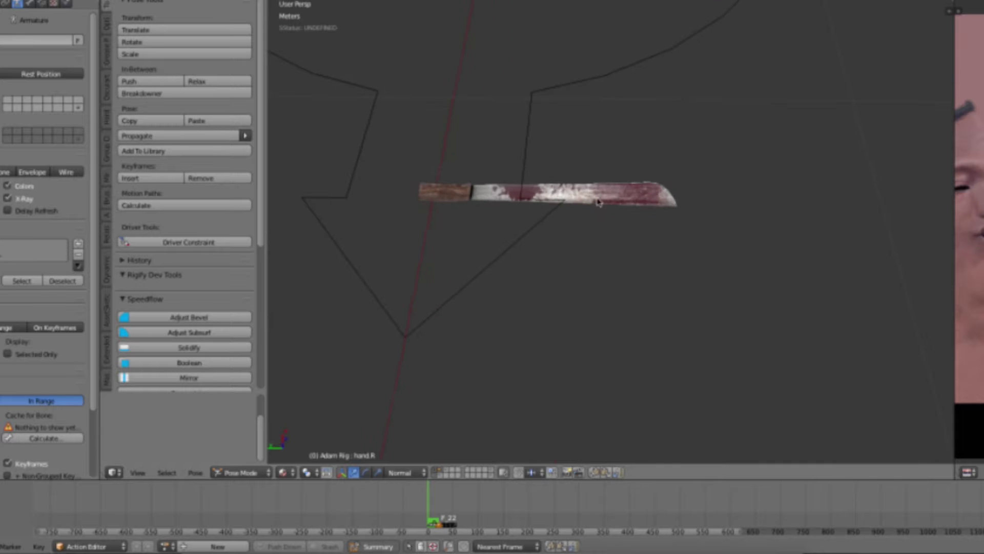
pyautogui.scroll(1, 661, 275)
pyautogui.moveTo(680, 310); pyautogui.dragTo(648, 279, button='middle')
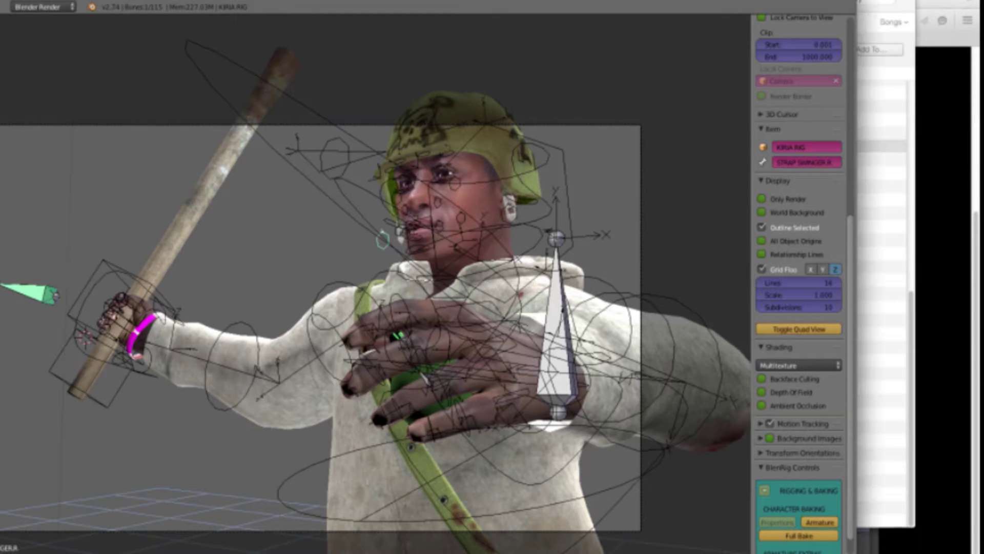
# Step: Play and stop the helmeted character's bat-swing animation, and look over the character's face
pyautogui.hotkey('alt', 'a')
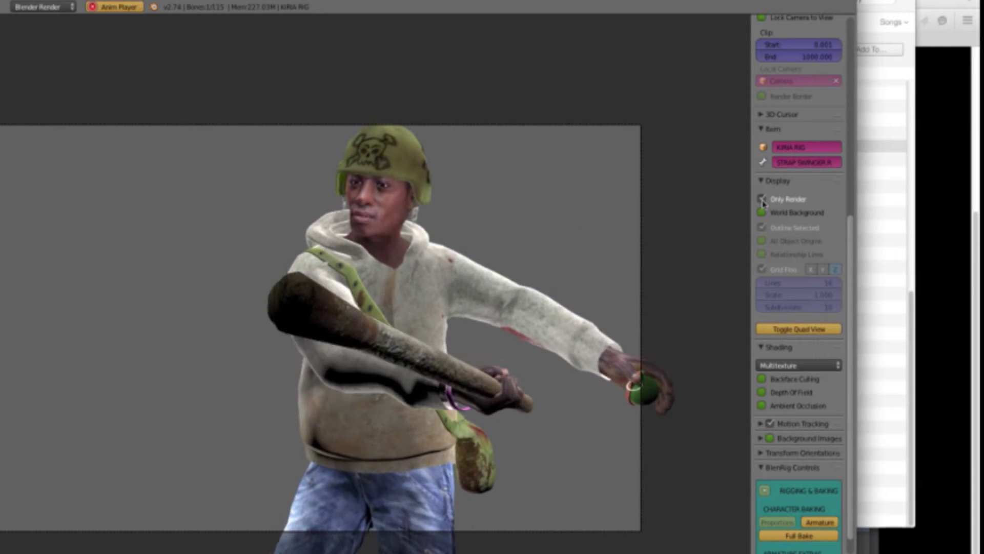
pyautogui.press('Escape')
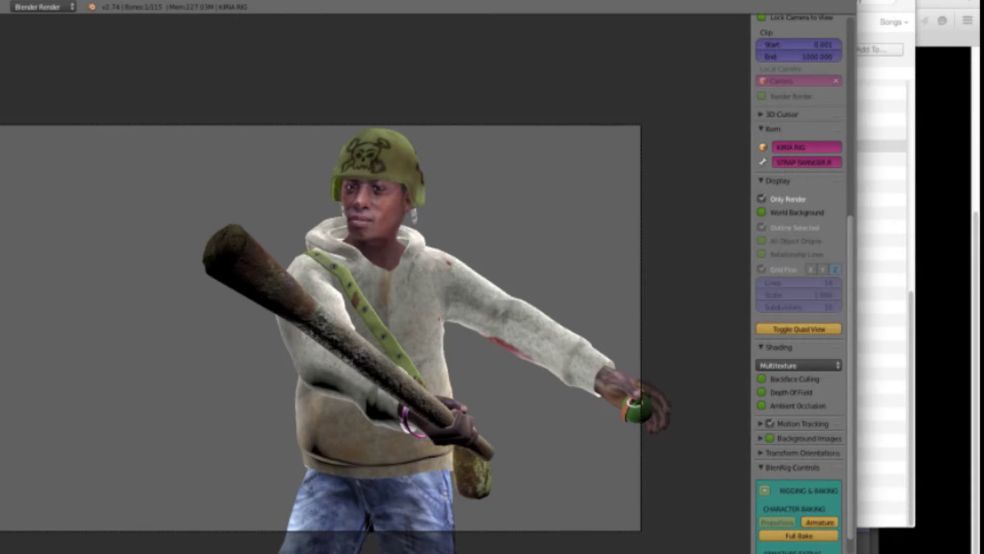
pyautogui.click(600, 1)
pyautogui.click(635, 15)
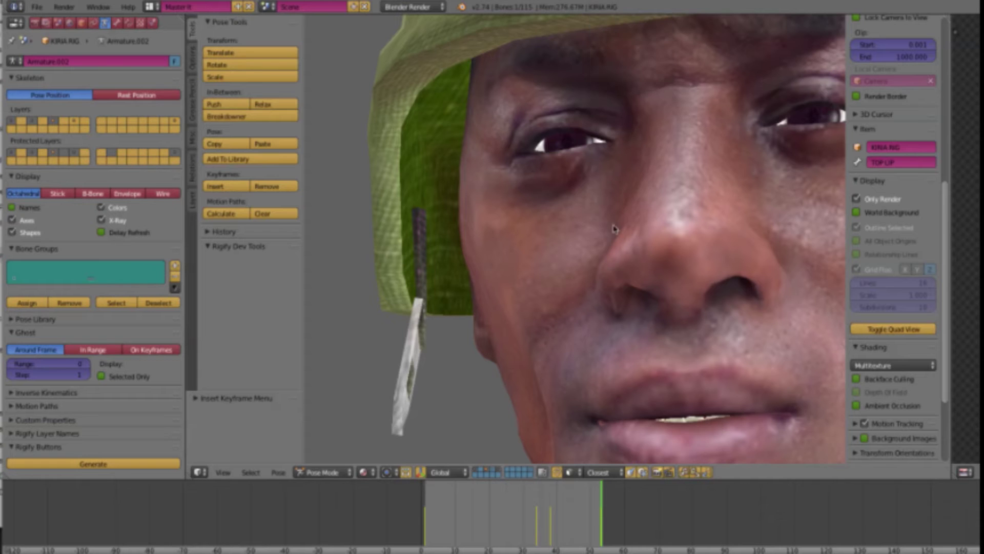
pyautogui.scroll(-6, 616, 248)
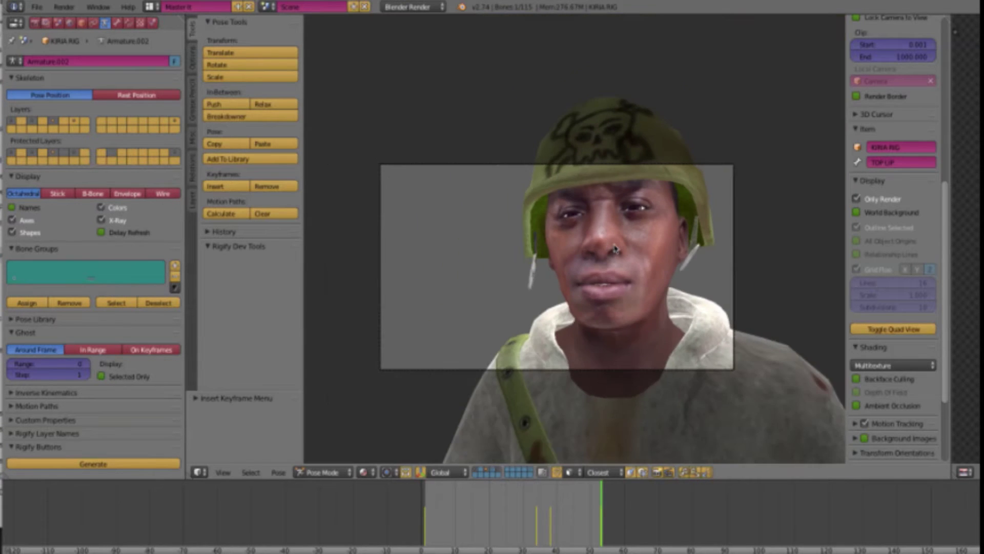
pyautogui.scroll(2, 616, 248)
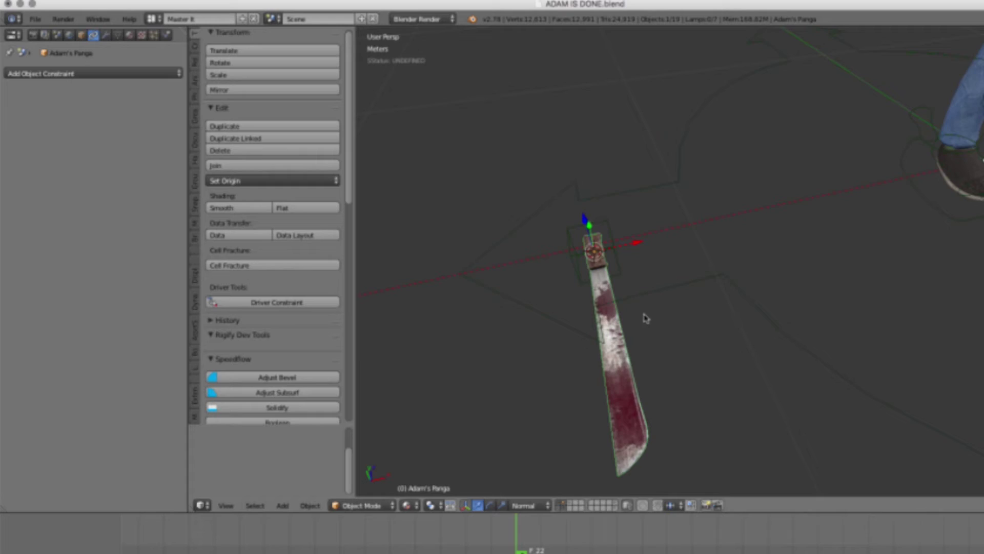
# Step: Rename the empty around the machete's handle as "Panga empty"
pyautogui.moveTo(616, 252); pyautogui.dragTo(624, 258, button='middle')
pyautogui.scroll(3, 624, 257)
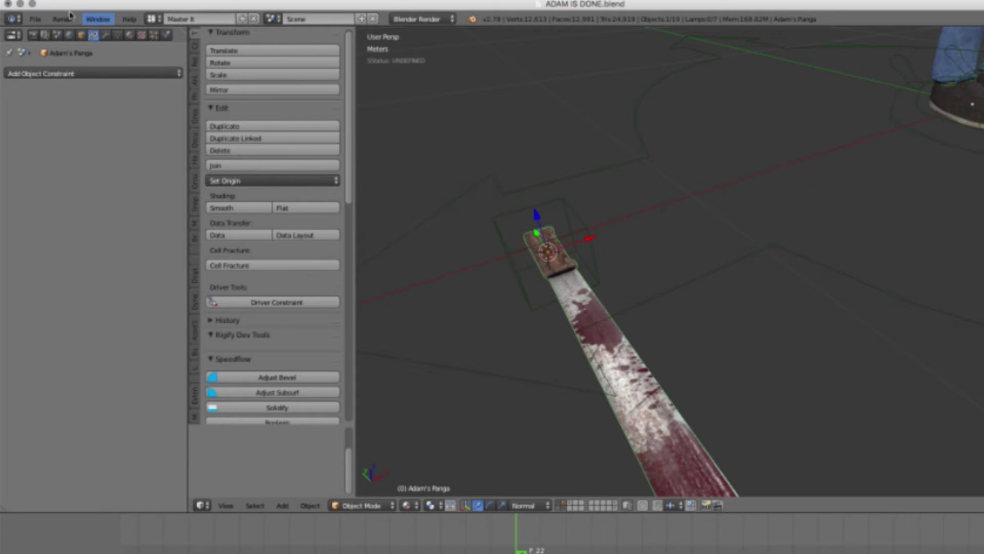
pyautogui.click(81, 35)
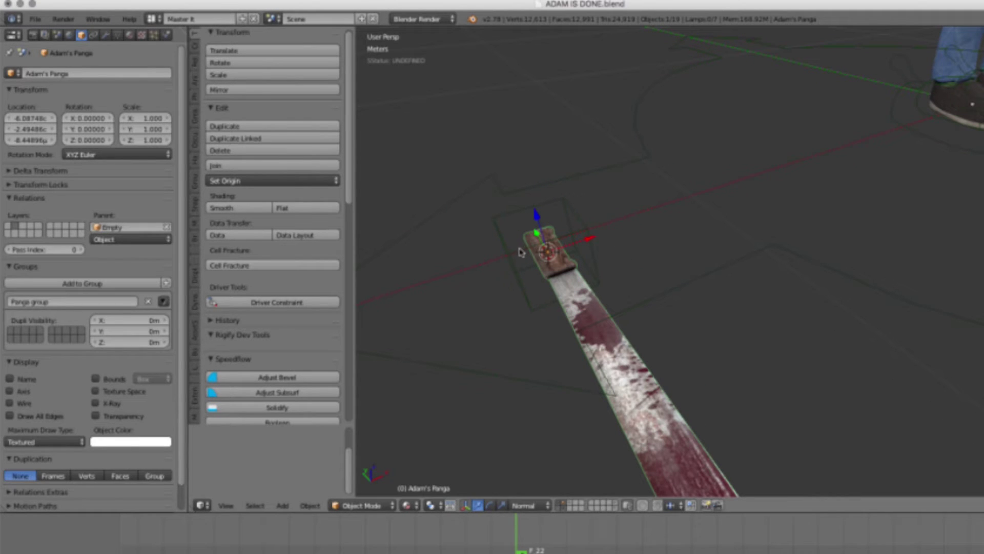
pyautogui.rightClick(494, 234)
pyautogui.click(125, 74)
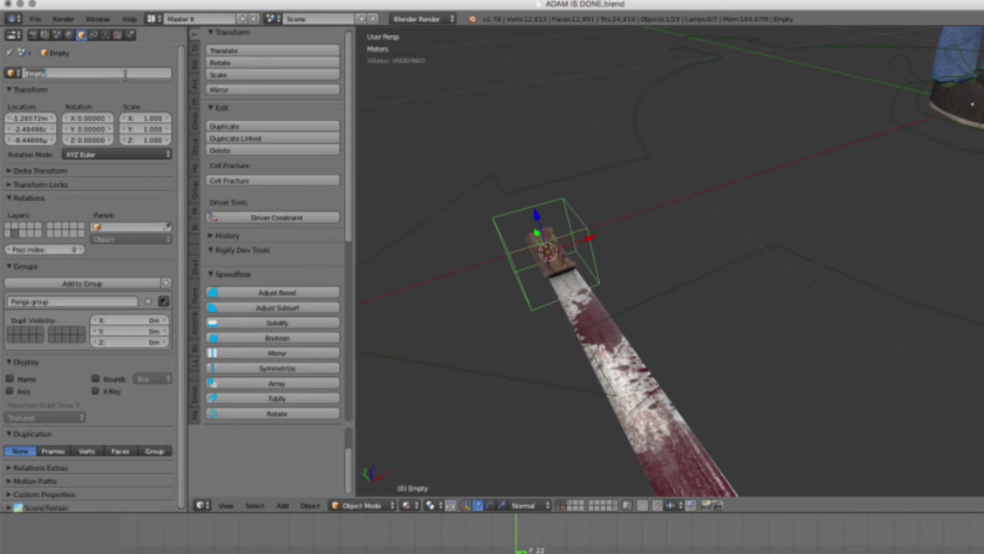
pyautogui.press('BackSpace')
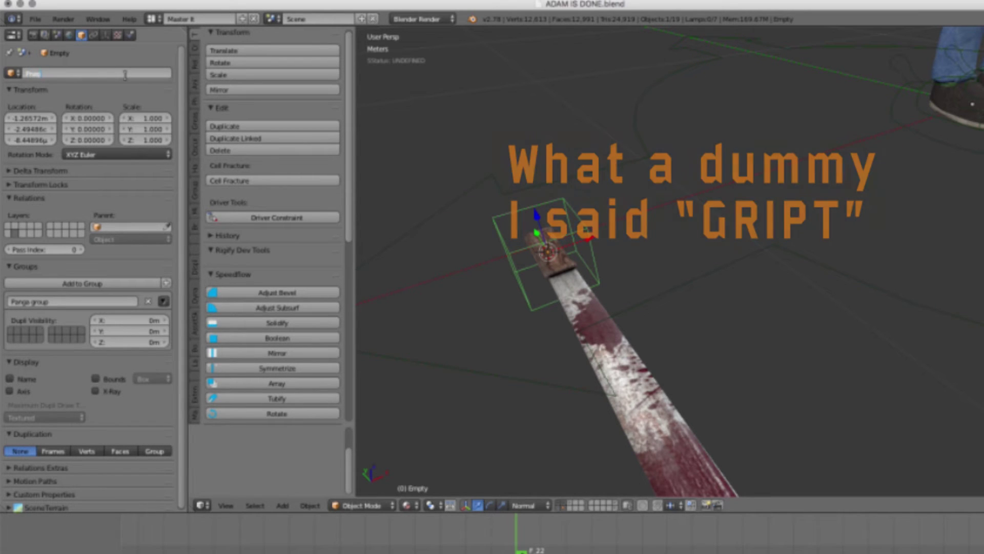
pyautogui.write('Panga g')
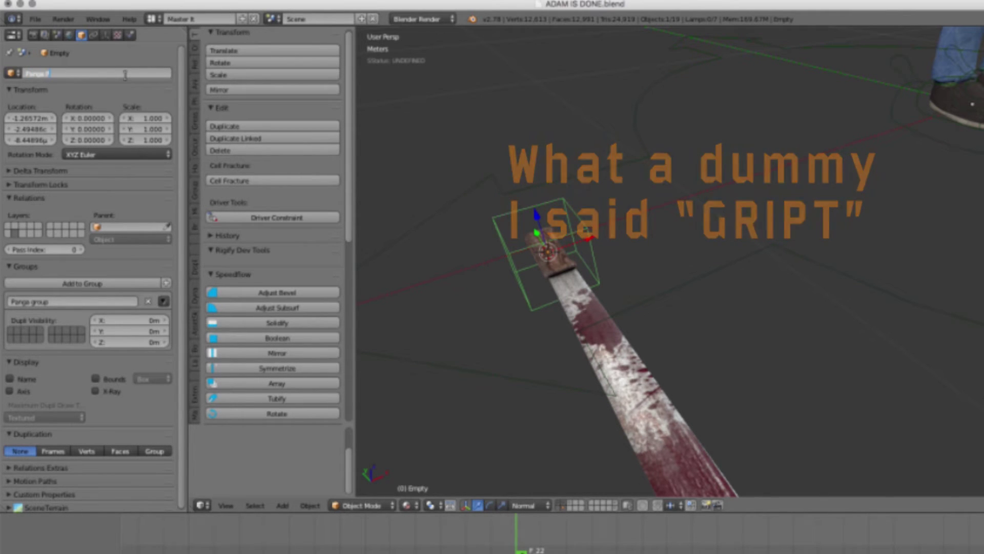
pyautogui.write(' empty')
pyautogui.press('Return')
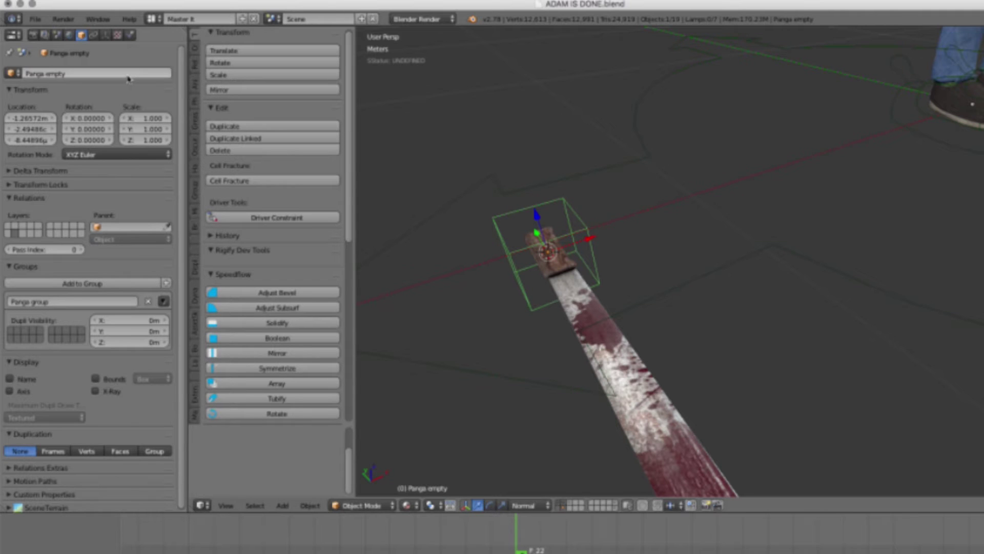
# Step: Select the right hand bone, hand.R, on the character's Adam Rig armature
pyautogui.scroll(-3, 466, 329)
pyautogui.moveTo(525, 297); pyautogui.dragTo(605, 289, button='middle')
pyautogui.scroll(-1, 559, 307)
pyautogui.scroll(5, 589, 263)
pyautogui.scroll(-3, 589, 263)
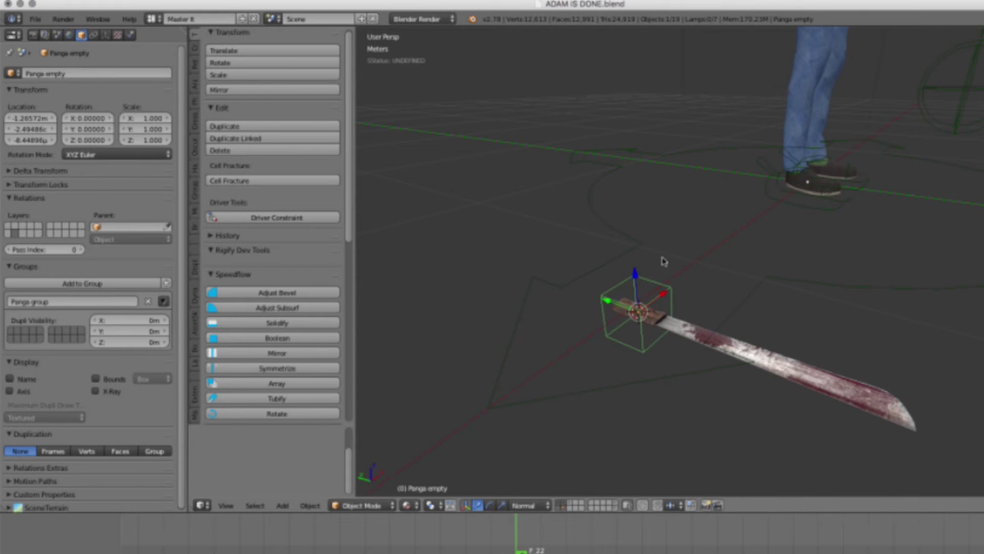
pyautogui.moveTo(676, 241); pyautogui.dragTo(570, 372, button='middle')
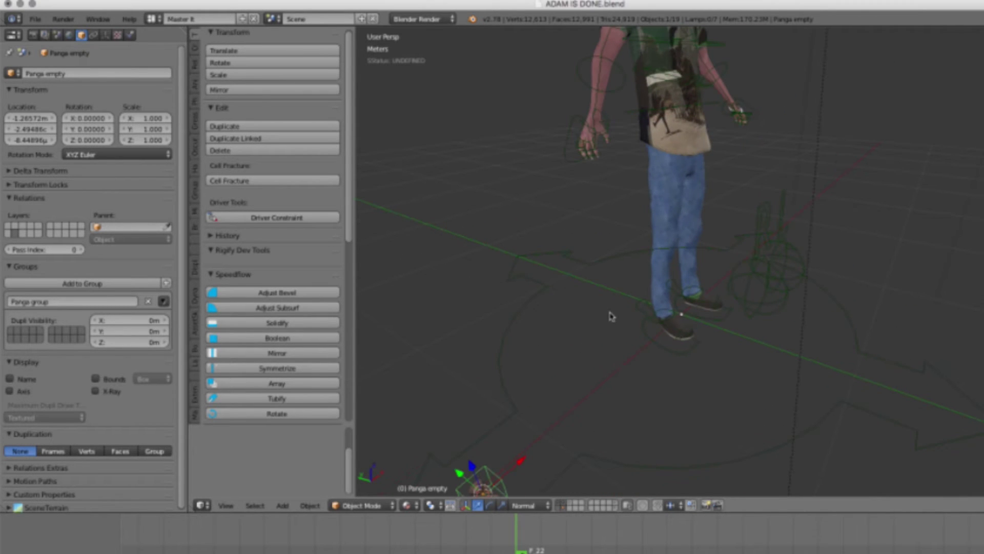
pyautogui.scroll(3, 592, 145)
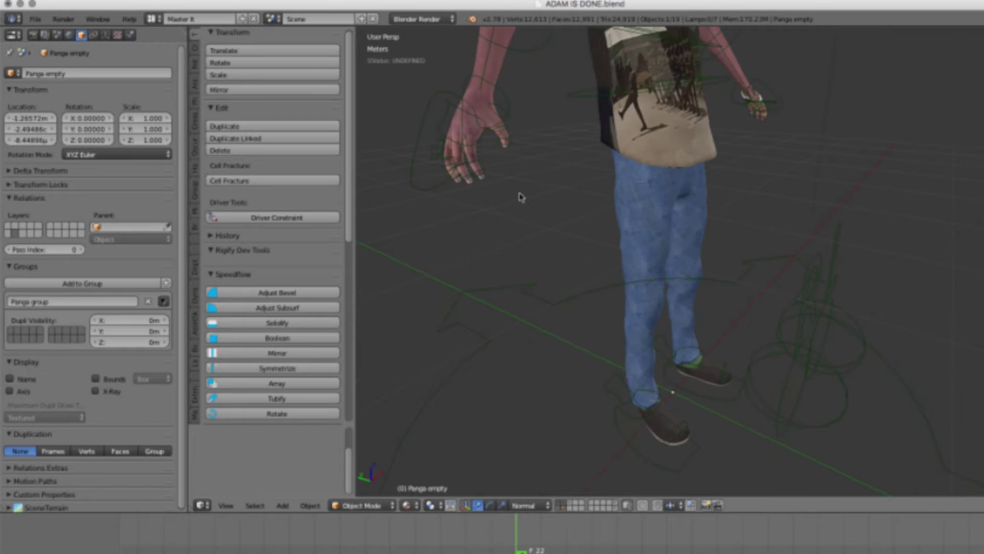
pyautogui.scroll(2, 583, 171)
pyautogui.rightClick(569, 165)
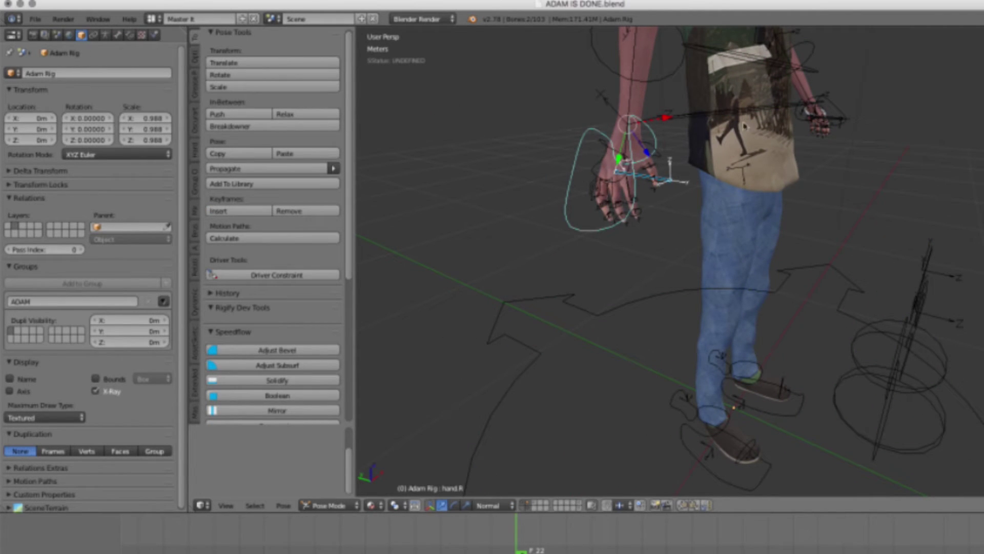
# Step: Examine the parent relation of the Right HAND GRABBER bone in Edit Mode, and return to posing the rig
pyautogui.rightClick(648, 178)
pyautogui.press('Tab')
pyautogui.click(747, 176)
pyautogui.scroll(3, 654, 197)
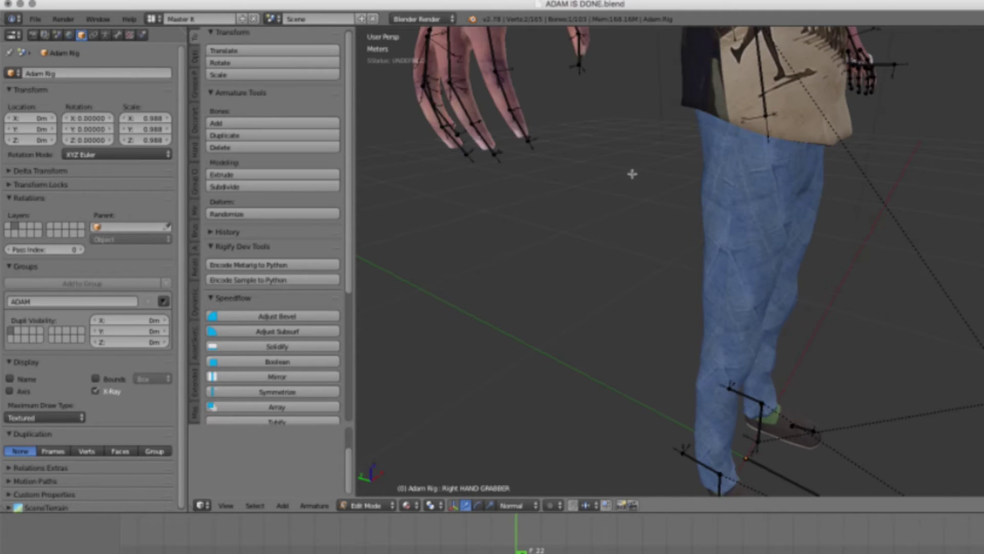
pyautogui.keyDown('shift'); pyautogui.moveTo(638, 175); pyautogui.dragTo(714, 278, button='middle'); pyautogui.keyUp('shift')
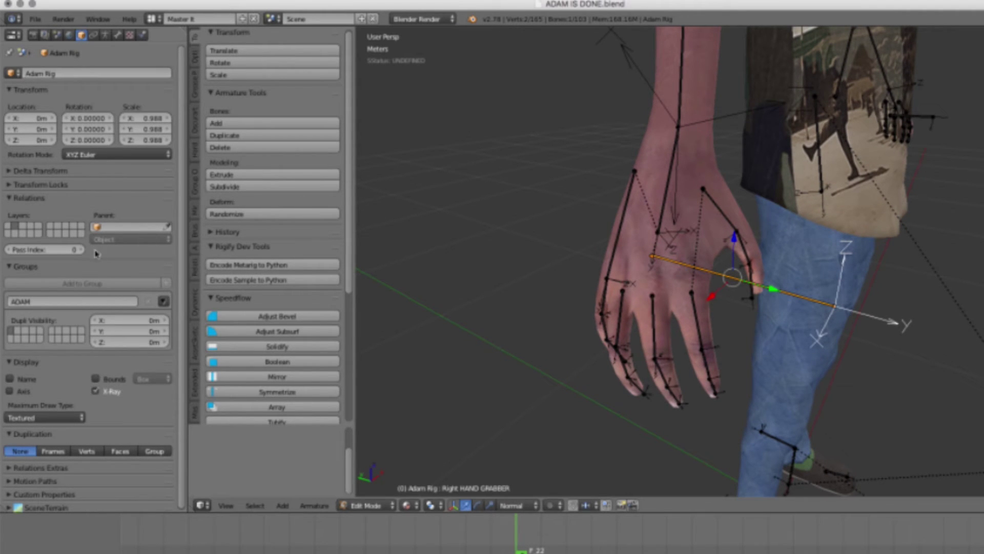
pyautogui.click(117, 35)
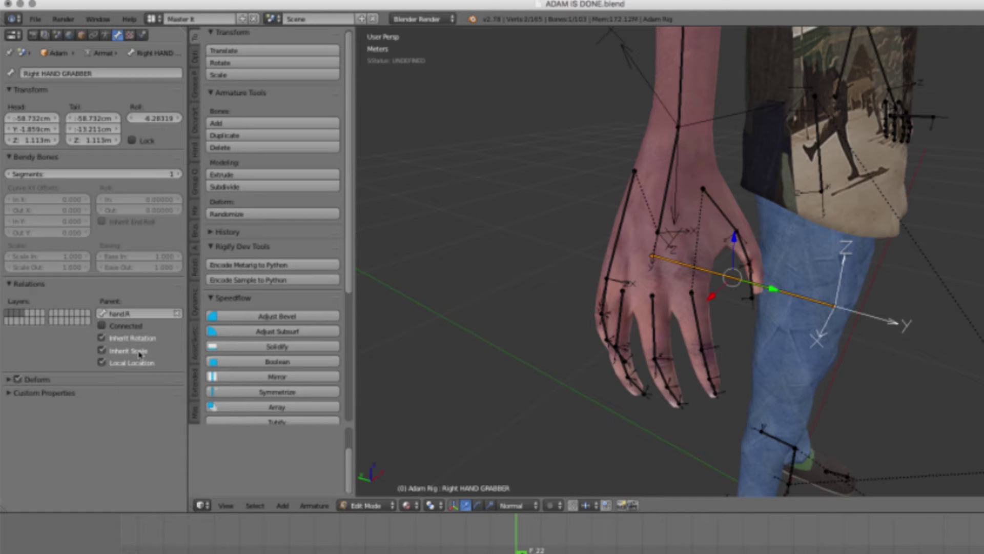
pyautogui.scroll(-5, 680, 285)
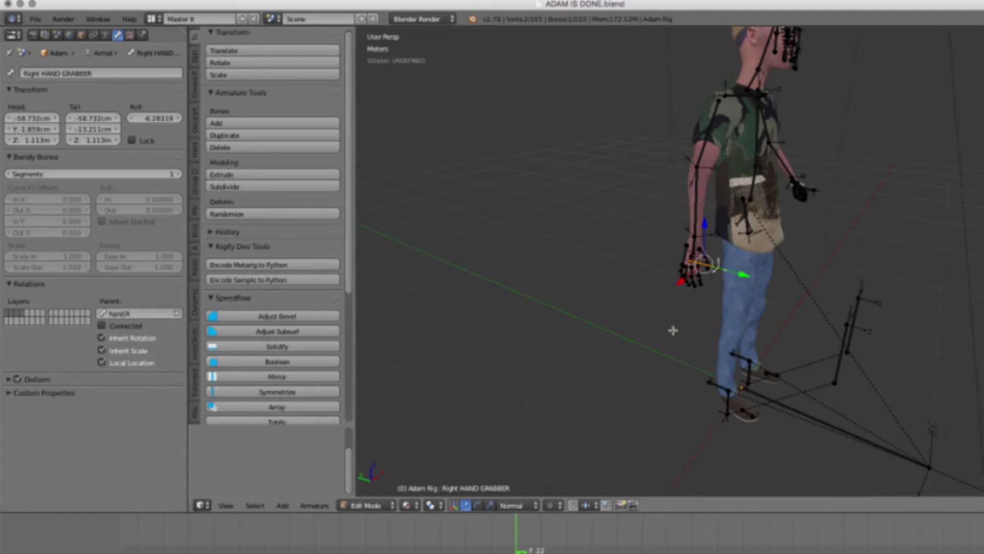
pyautogui.press('Tab')
# Step: Select the Panga empty and show its object constraints
pyautogui.scroll(-4, 679, 333)
pyautogui.keyDown('shift'); pyautogui.moveTo(683, 332); pyautogui.dragTo(692, 249, button='middle'); pyautogui.keyUp('shift')
pyautogui.scroll(6, 668, 306)
pyautogui.rightClick(630, 445)
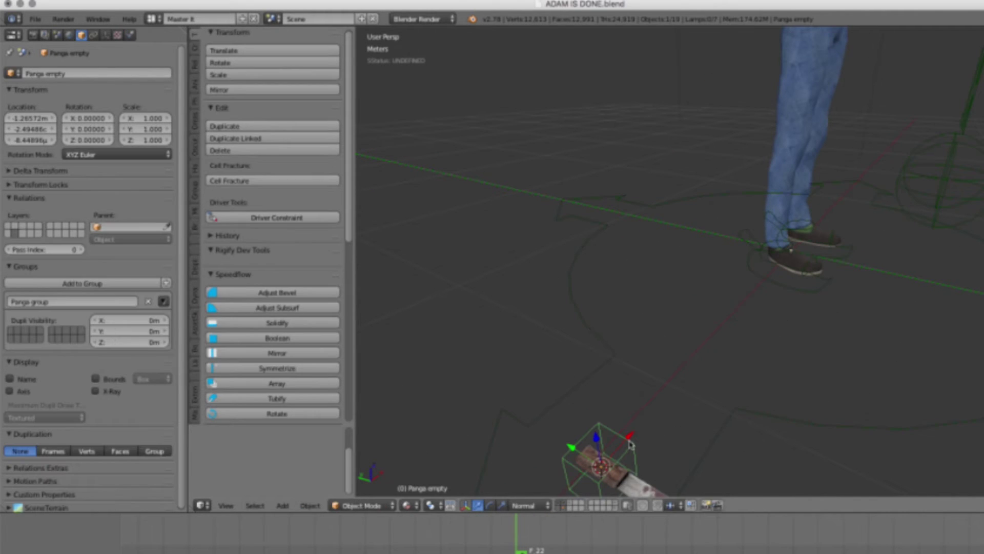
pyautogui.click(93, 34)
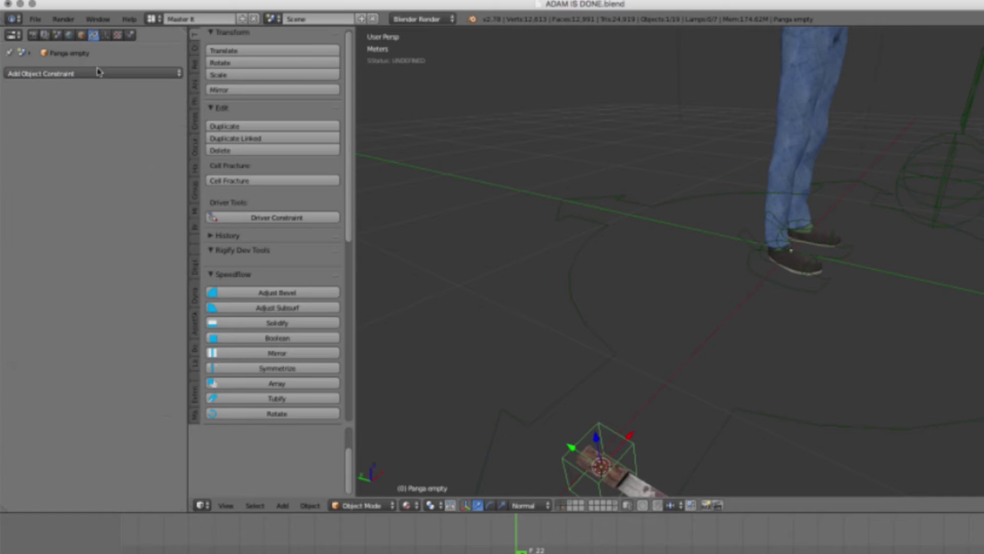
# Step: Snap the 3D cursor to the Right HAND GRABBER bone in the character's right palm
pyautogui.scroll(-5, 523, 277)
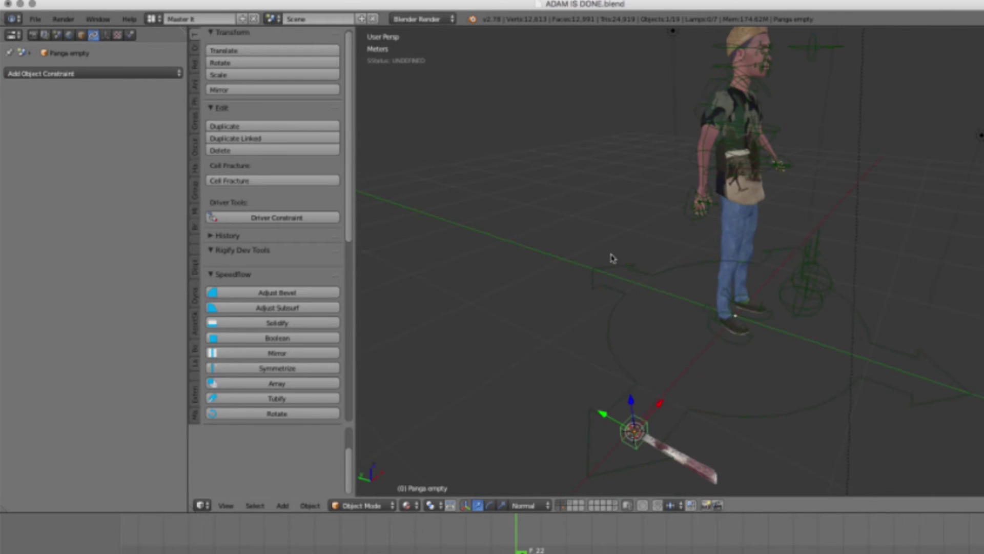
pyautogui.rightClick(717, 208)
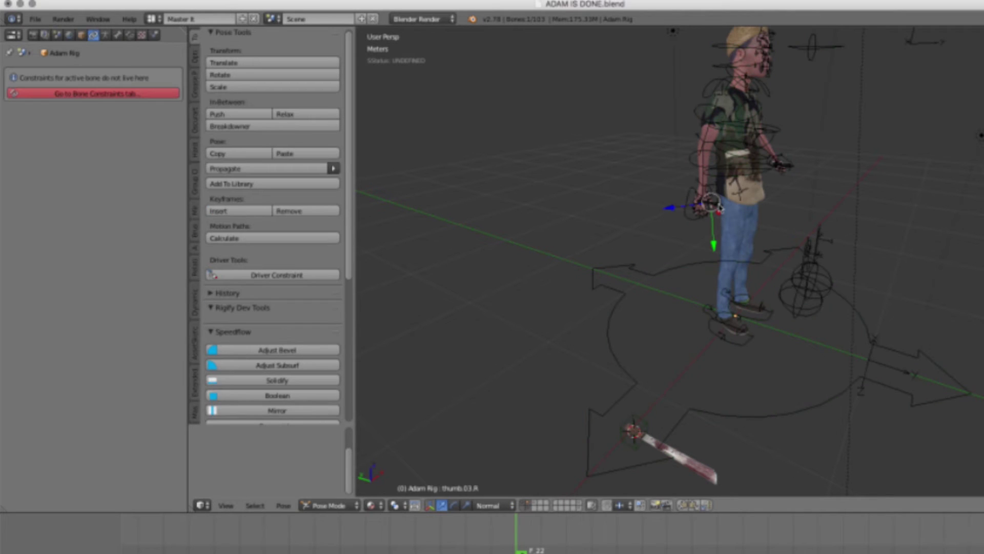
pyautogui.hotkey('shift', 's')
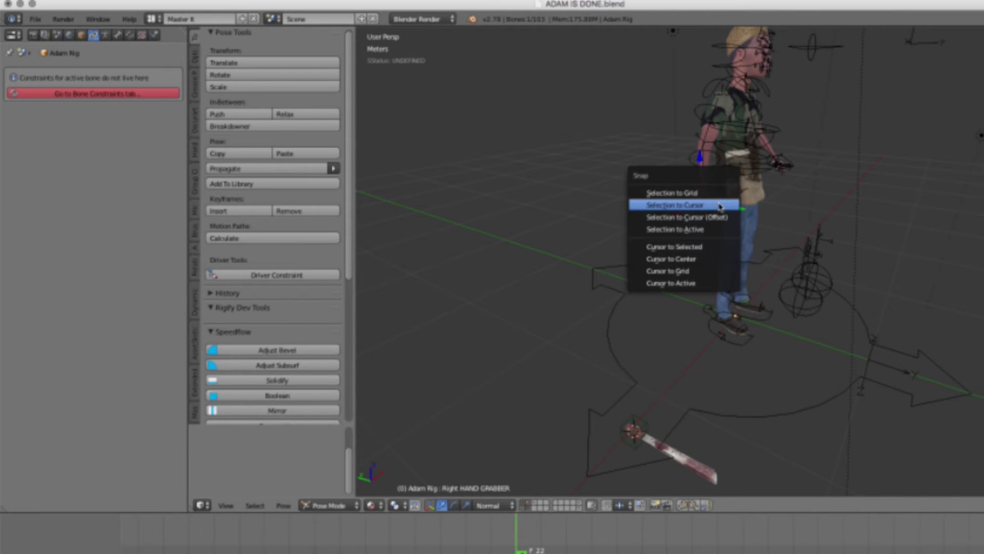
pyautogui.click(708, 247)
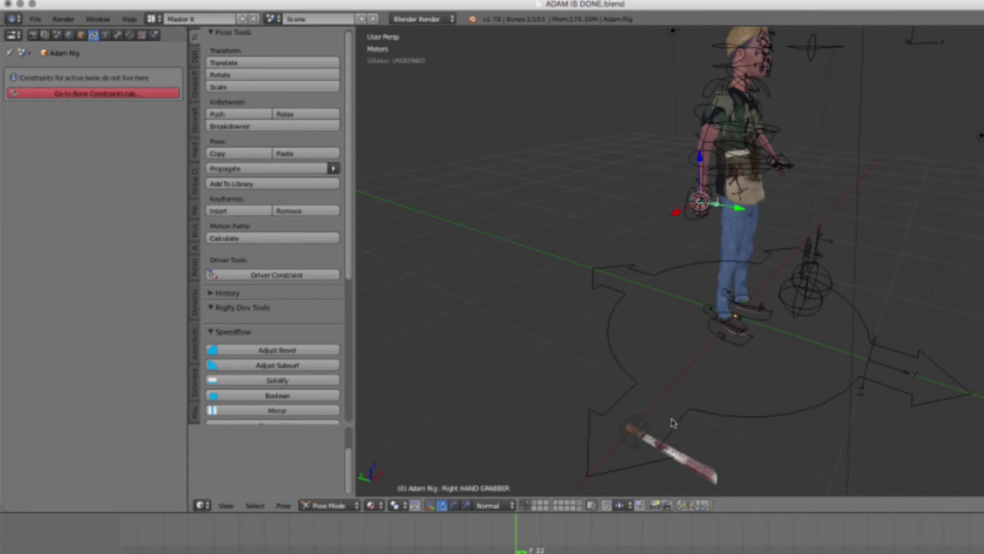
# Step: Snap the Panga empty to the 3D cursor so the machete's handle sits in the right hand
pyautogui.rightClick(652, 426)
pyautogui.hotkey('shift', 's')
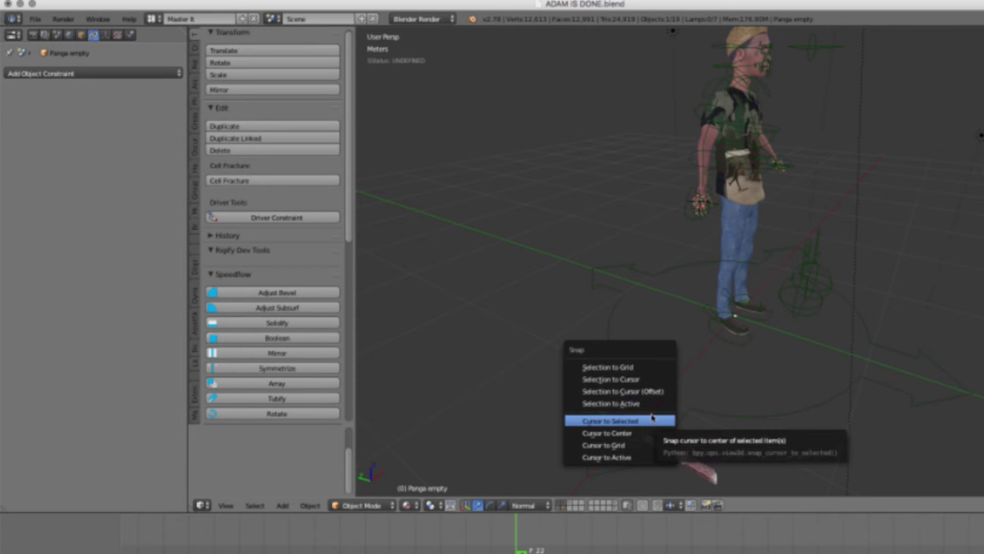
pyautogui.click(656, 380)
pyautogui.scroll(8, 687, 277)
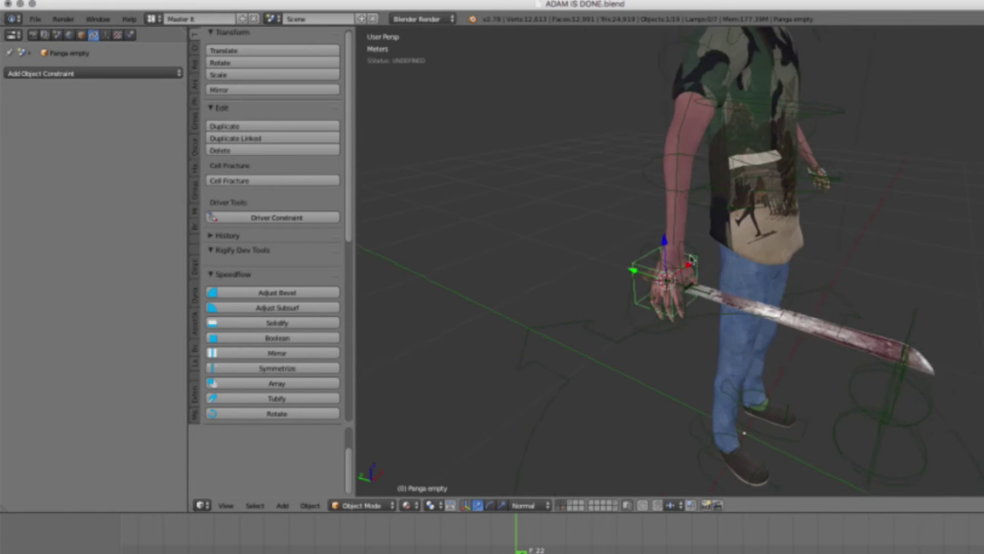
pyautogui.scroll(-4, 639, 308)
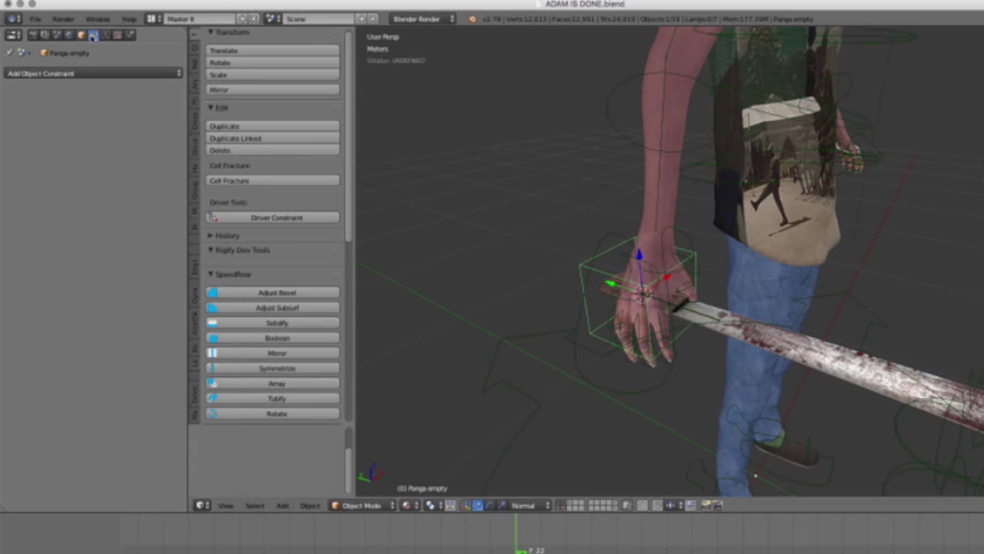
# Step: Add a Child Of constraint to the Panga empty with Adam Rig as its target
pyautogui.click(95, 73)
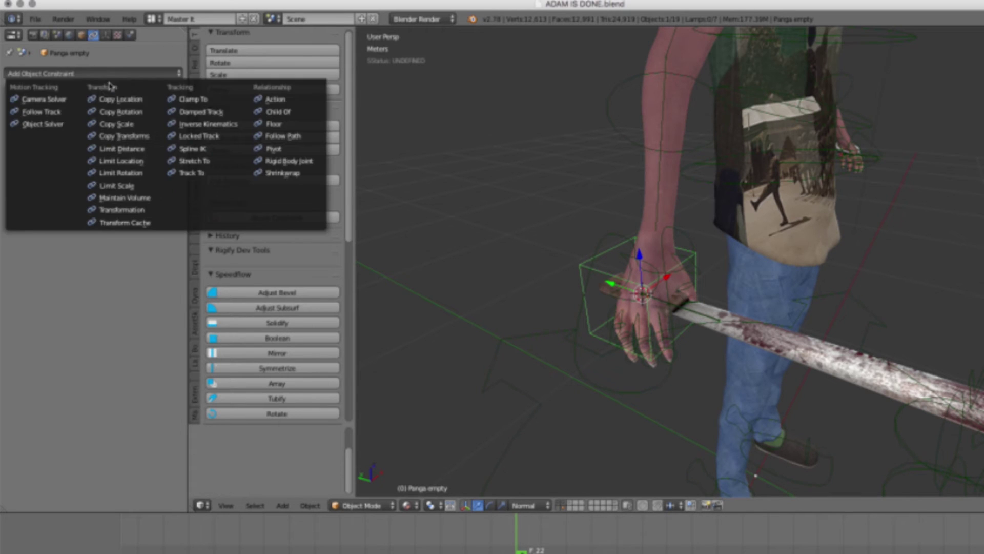
pyautogui.click(276, 111)
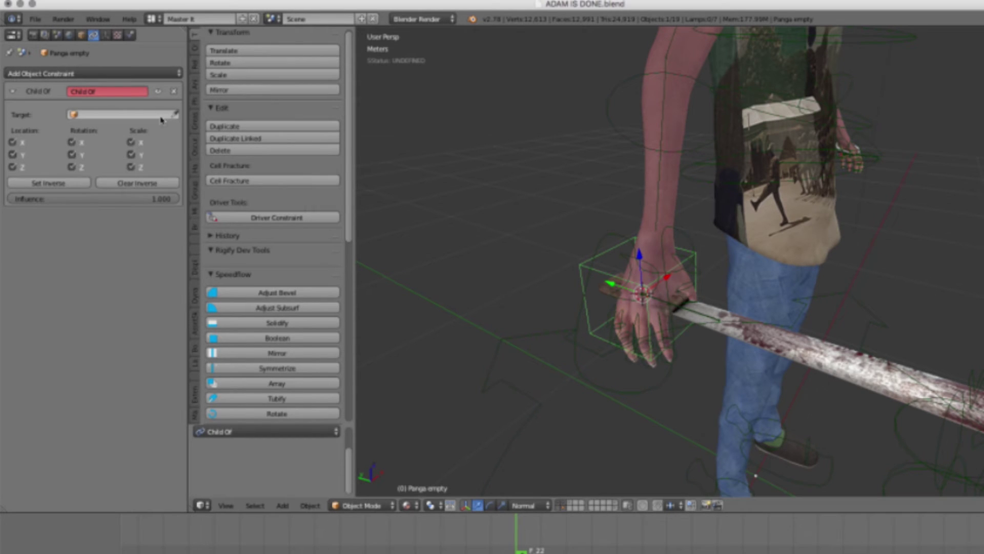
pyautogui.click(610, 237)
# Step: Set the Child Of constraint's bone to Right HAND GRABBER and apply Set Inverse
pyautogui.click(131, 128)
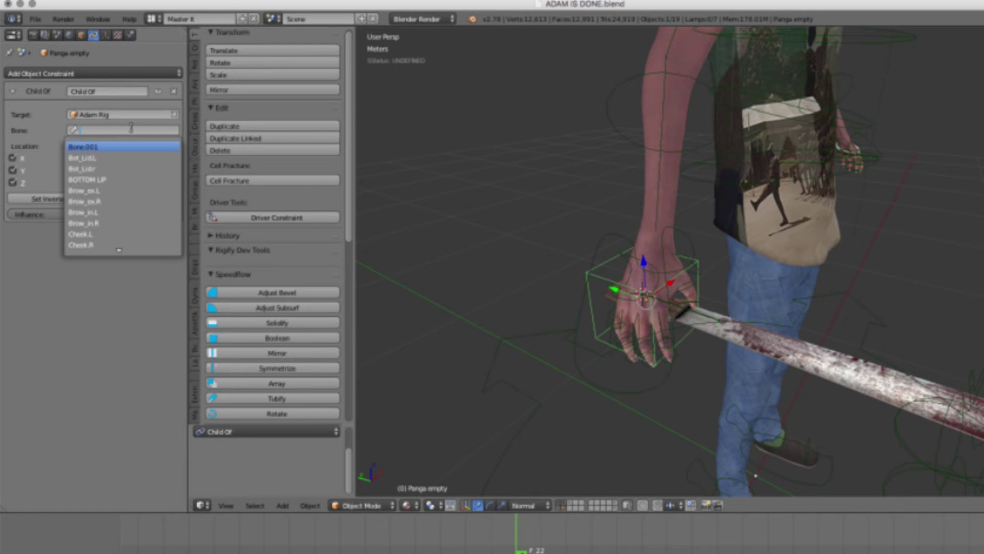
pyautogui.write('han')
pyautogui.press('Down')
pyautogui.press('Down')
pyautogui.press('Down')
pyautogui.press('Return')
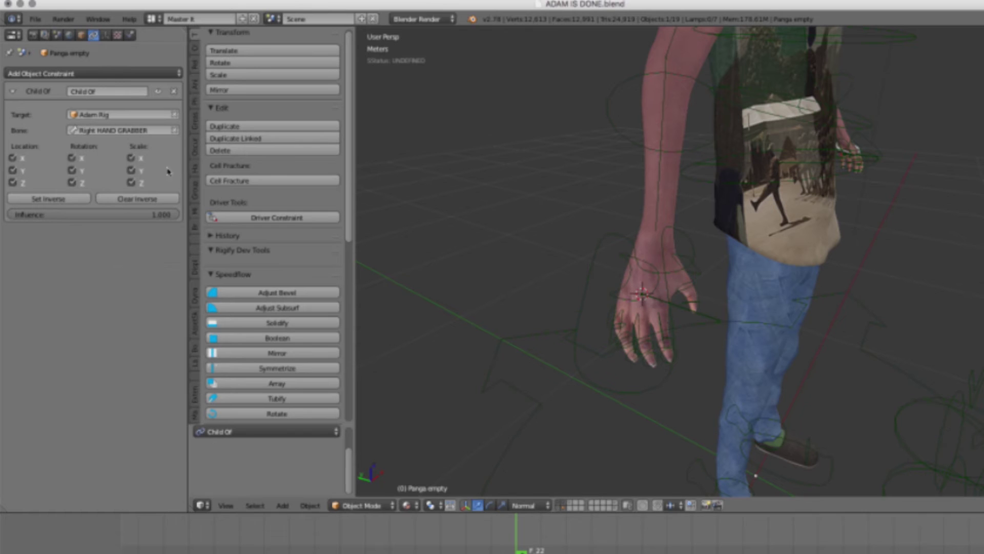
pyautogui.click(65, 197)
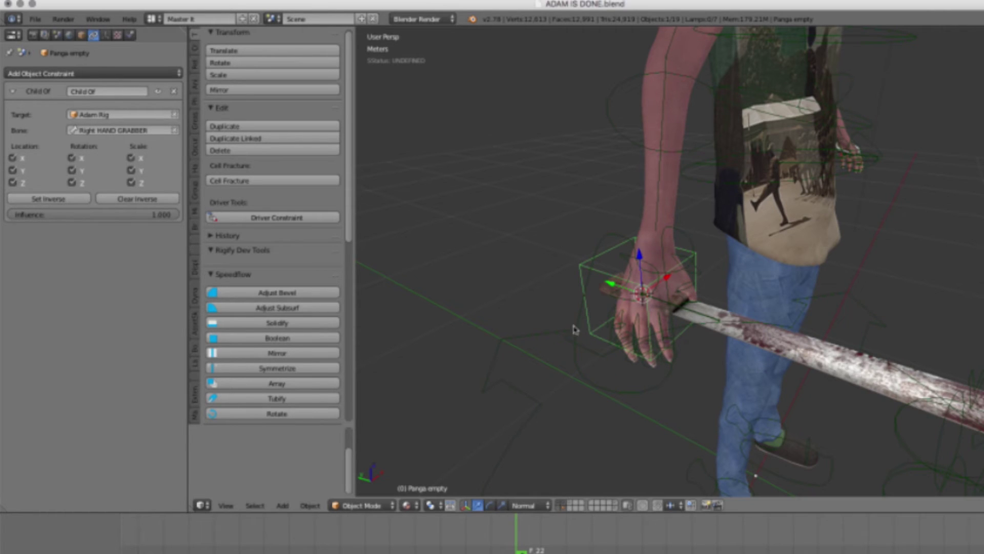
# Step: Try a free rotation of the right forearm bone to test that the machete follows the hand
pyautogui.rightClick(659, 155)
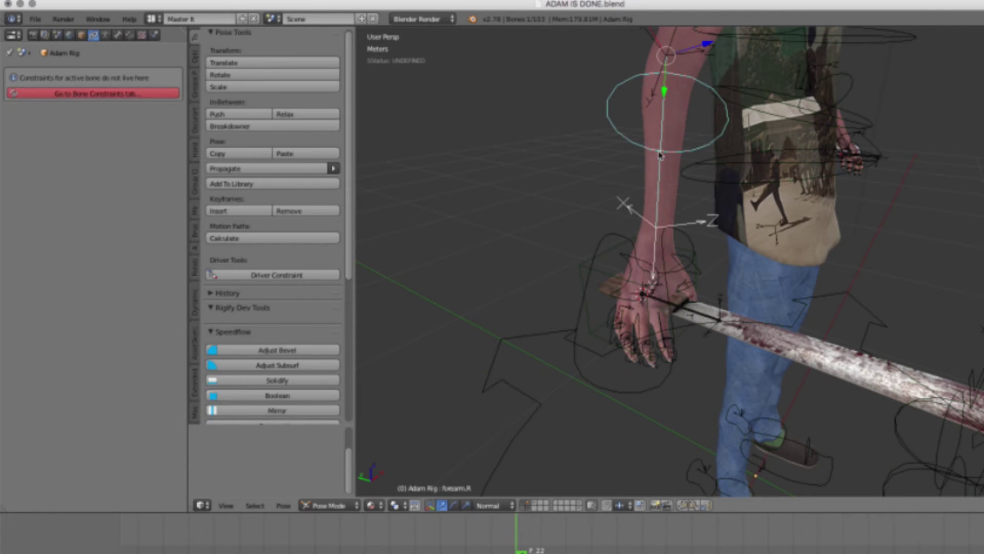
pyautogui.press('r')
pyautogui.press('r')
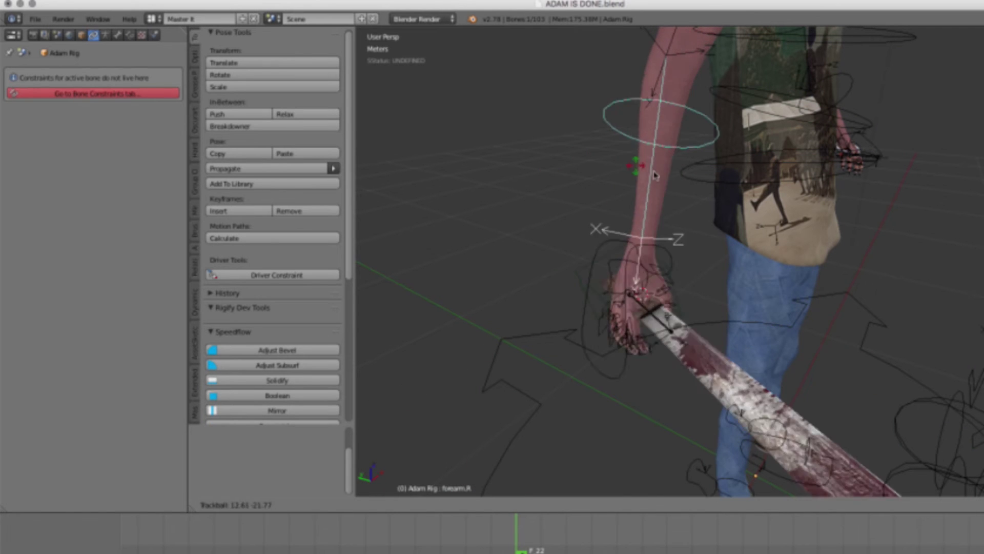
pyautogui.click(660, 250)
# Step: Rotate the Adam's Panga mesh about 105° around its own Y axis so the blade turns in the hand
pyautogui.moveTo(660, 250); pyautogui.dragTo(691, 271, button='middle')
pyautogui.rightClick(732, 292)
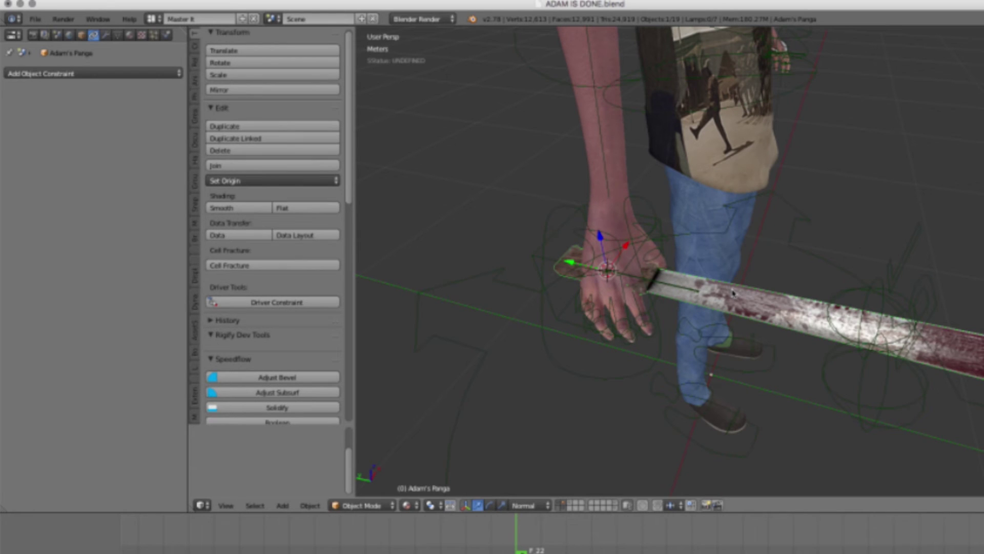
pyautogui.press('r')
pyautogui.press('y')
pyautogui.press('y')
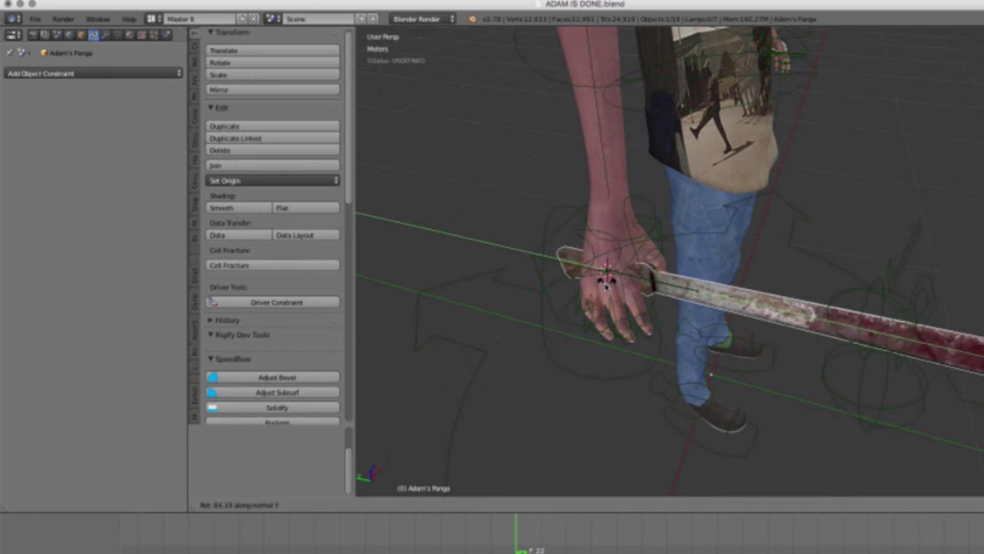
pyautogui.click(602, 275)
# Step: Shift the machete slightly along its X axis and about 1.6 cm along its Y axis to fit the handle into the palm
pyautogui.moveTo(603, 276); pyautogui.dragTo(694, 214, button='middle')
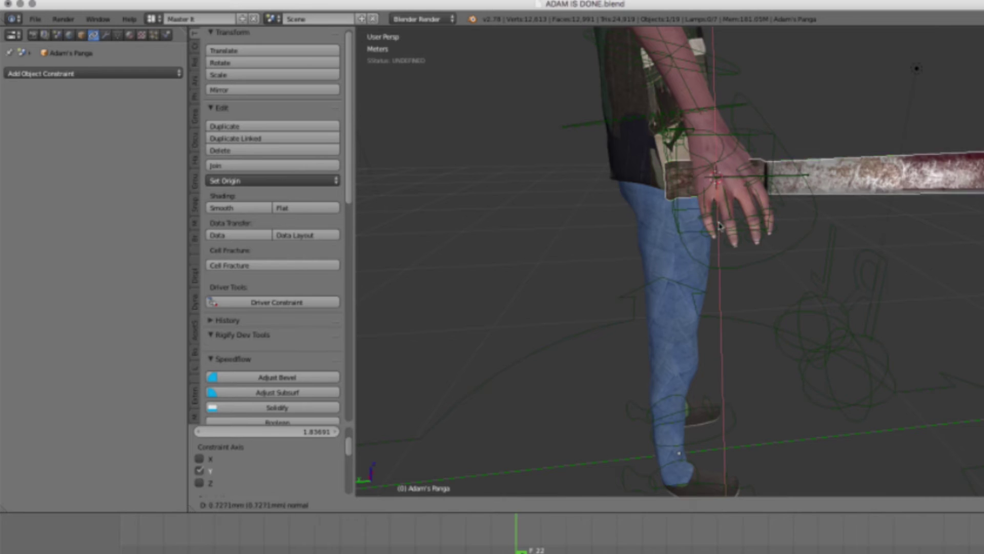
pyautogui.moveTo(718, 222); pyautogui.dragTo(719, 232)
pyautogui.moveTo(673, 195); pyautogui.dragTo(689, 195)
# Step: Try a free rotation of the right hand bone to test how the machete follows the wrist
pyautogui.keyDown('shift'); pyautogui.moveTo(744, 161); pyautogui.dragTo(717, 204, button='middle'); pyautogui.keyUp('shift')
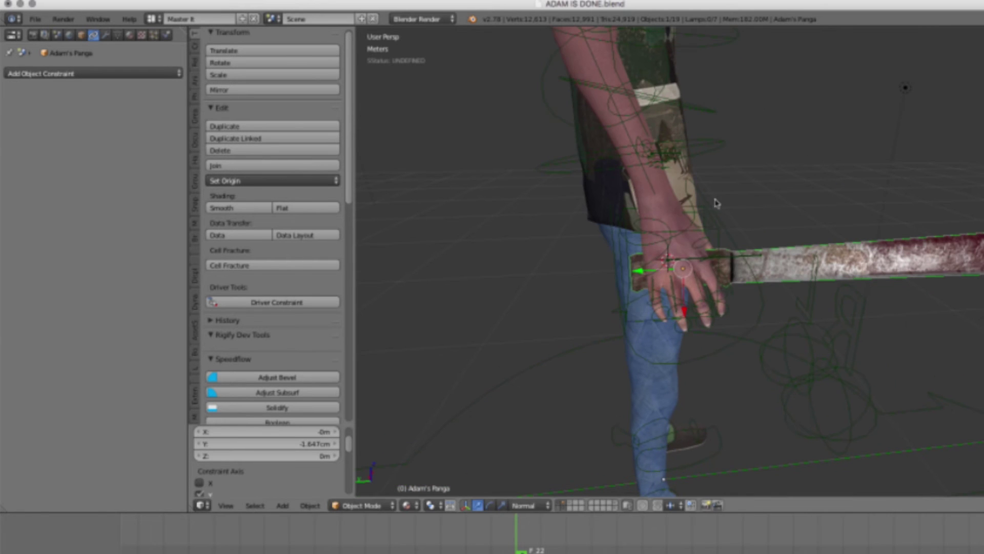
pyautogui.rightClick(723, 219)
pyautogui.press('r')
pyautogui.press('r')
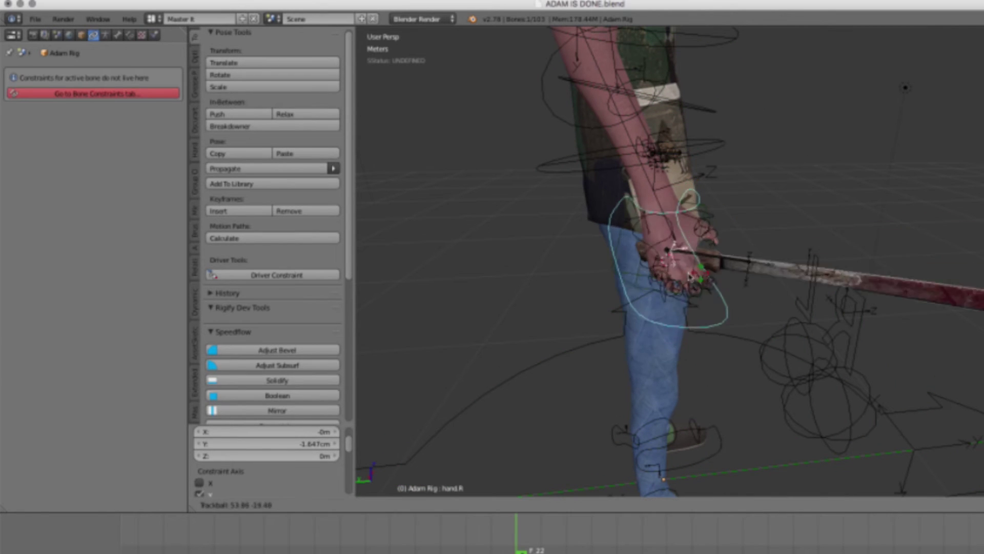
pyautogui.click(728, 200)
# Step: Select the four finger bones of the right hand and rotate them to curl the fingers around the machete handle
pyautogui.moveTo(728, 200); pyautogui.dragTo(588, 299, button='middle')
pyautogui.rightClick(617, 271)
pyautogui.keyDown('shift'); pyautogui.rightClick(710, 252); pyautogui.keyUp('shift')
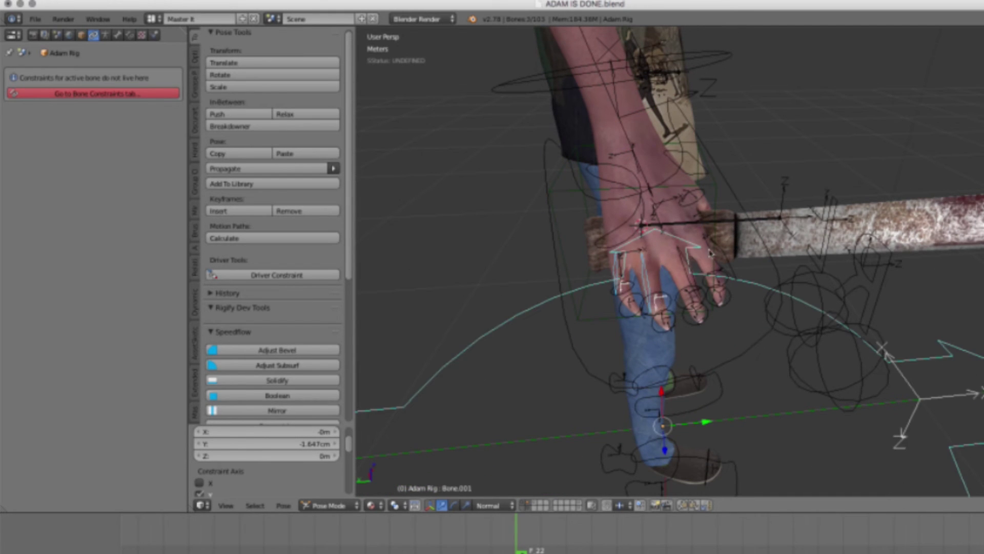
pyautogui.keyDown('shift'); pyautogui.rightClick(744, 286); pyautogui.keyUp('shift')
pyautogui.moveTo(665, 302); pyautogui.dragTo(656, 313, button='middle')
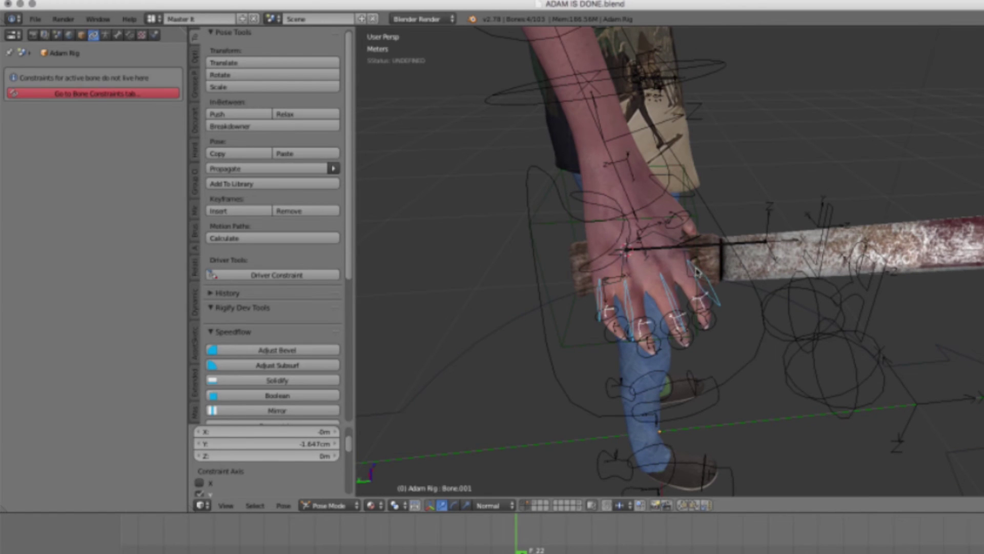
pyautogui.press('r')
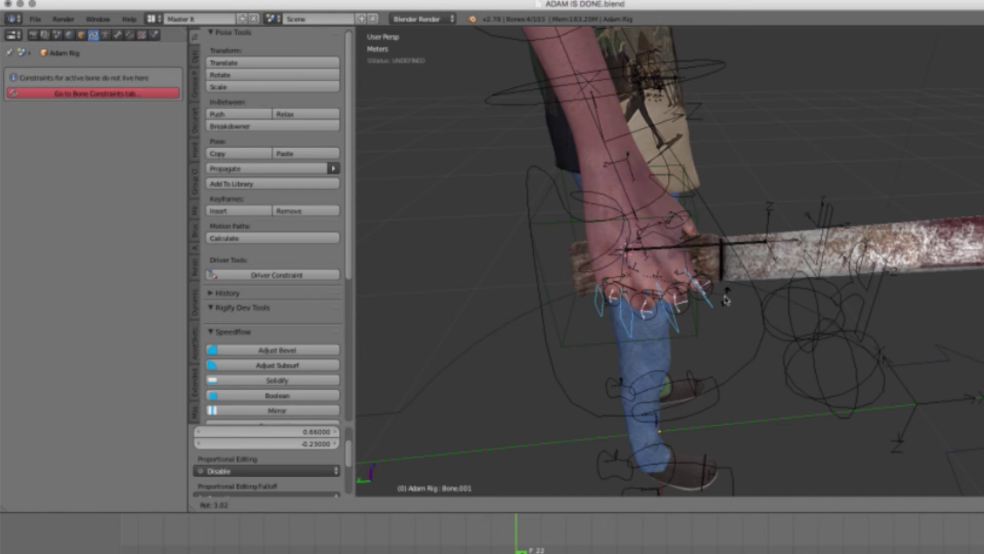
pyautogui.click(702, 307)
# Step: Rotate the machete about 20° around its own Y axis to align the handle with the closed fist
pyautogui.moveTo(689, 309); pyautogui.dragTo(615, 169, button='middle')
pyautogui.rightClick(755, 265)
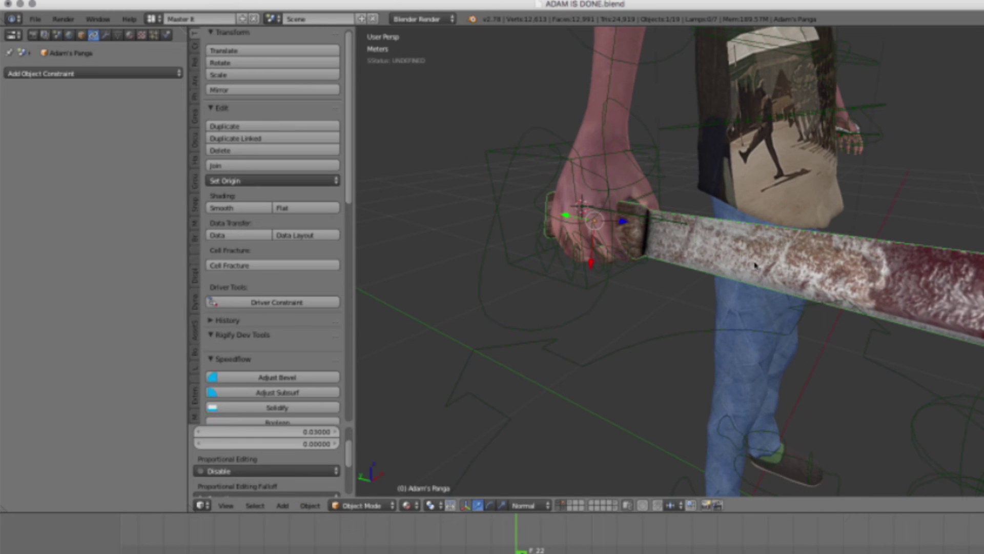
pyautogui.press('r')
pyautogui.press('y')
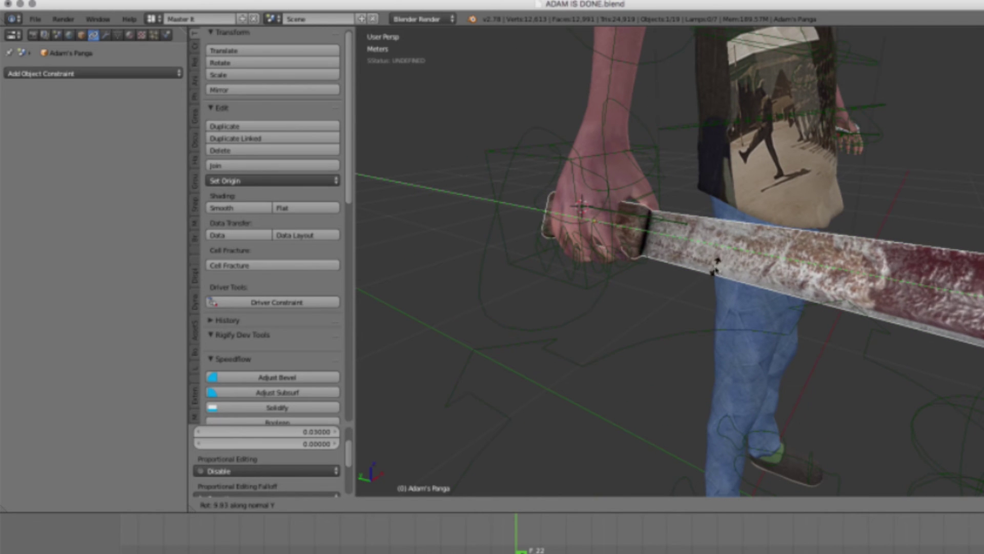
pyautogui.click(677, 268)
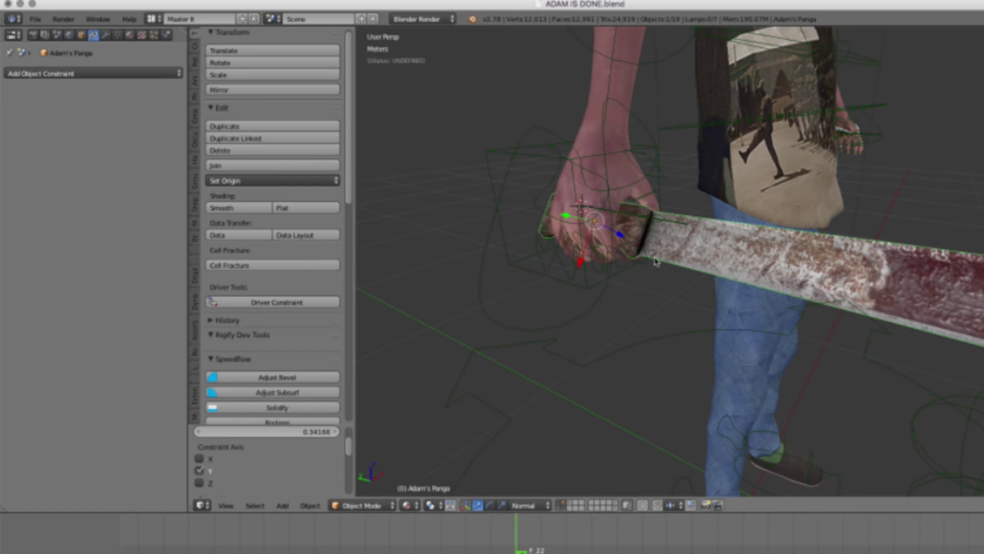
# Step: Nudge the machete along its X axis and about 4 mm along its Z axis to seat the handle in the fist
pyautogui.moveTo(654, 257); pyautogui.dragTo(516, 224, button='middle')
pyautogui.press('g')
pyautogui.press('x')
pyautogui.click(540, 237)
pyautogui.press('g')
pyautogui.press('z')
pyautogui.click(580, 225)
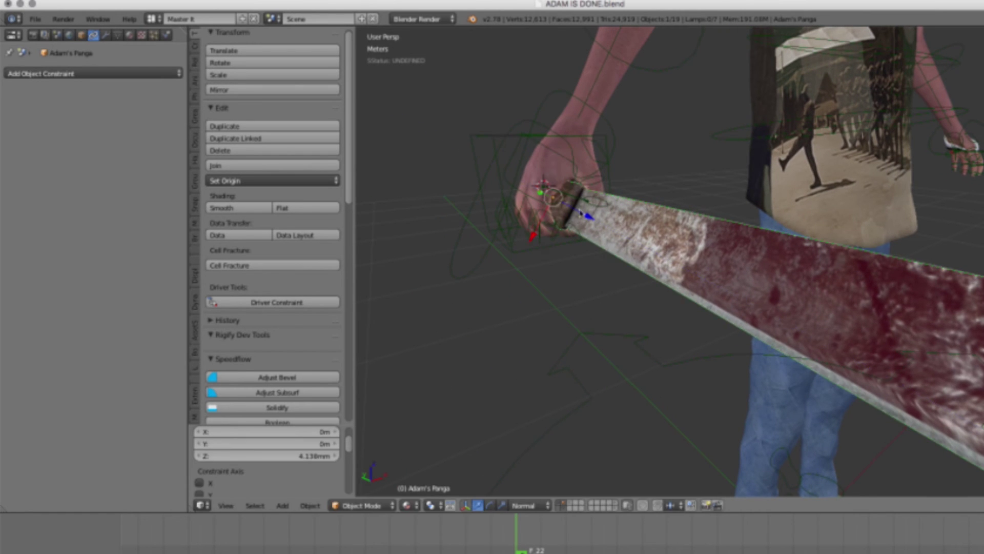
# Step: Rotate the right-hand bone near the machete handle freely to refine the grip
pyautogui.rightClick(587, 159)
pyautogui.rightClick(593, 159)
pyautogui.moveTo(593, 159); pyautogui.dragTo(659, 339, button='middle')
pyautogui.press('r')
pyautogui.press('r')
pyautogui.click(567, 199)
# Step: Try moving the Hips_Main bone to test that the machete travels with the whole character
pyautogui.scroll(-4, 608, 343)
pyautogui.rightClick(747, 247)
pyautogui.moveTo(747, 247); pyautogui.dragTo(774, 187, button='middle')
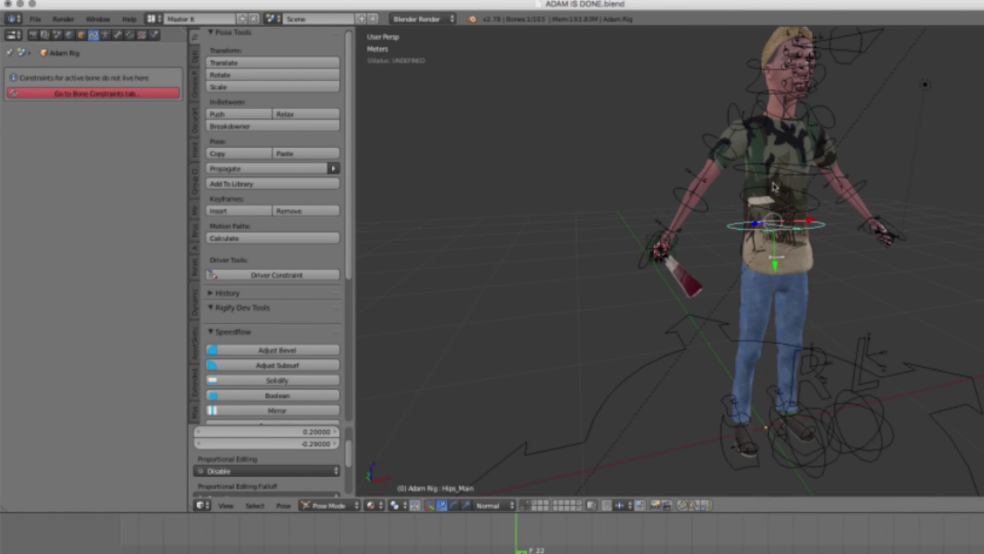
pyautogui.press('g')
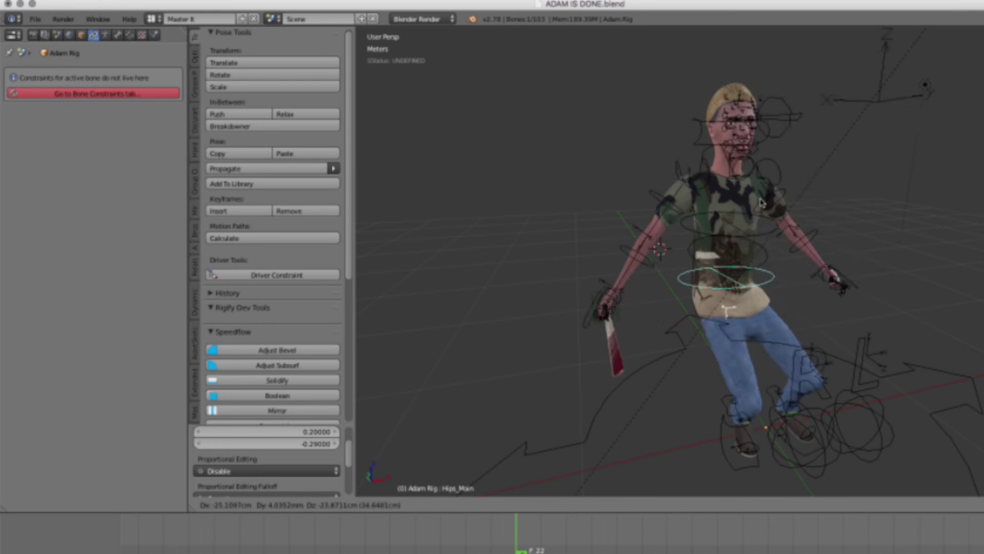
pyautogui.rightClick(832, 179)
# Step: Raise the right upper arm bone with a free rotation and test-rotate the right forearm with the machete
pyautogui.moveTo(800, 204); pyautogui.dragTo(742, 209, button='middle')
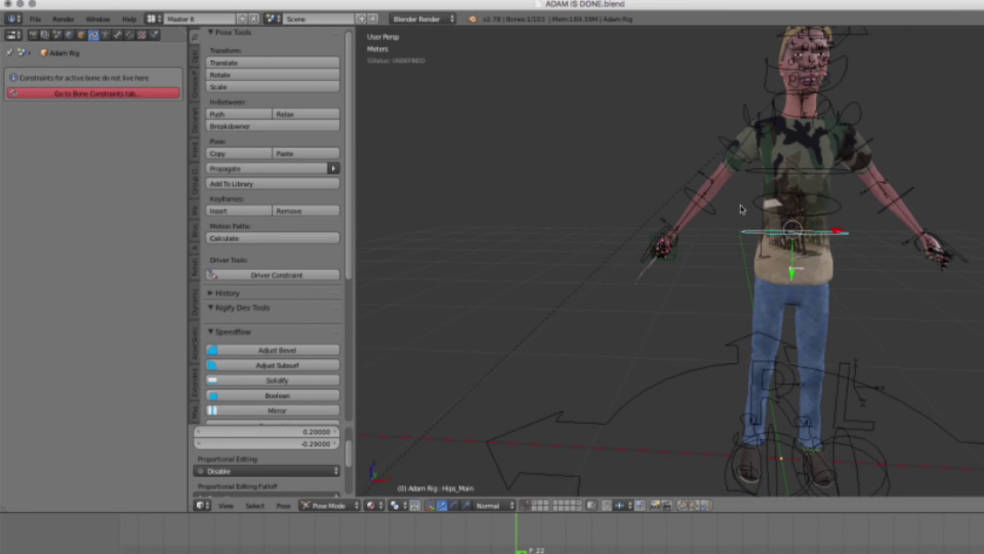
pyautogui.press('r')
pyautogui.press('r')
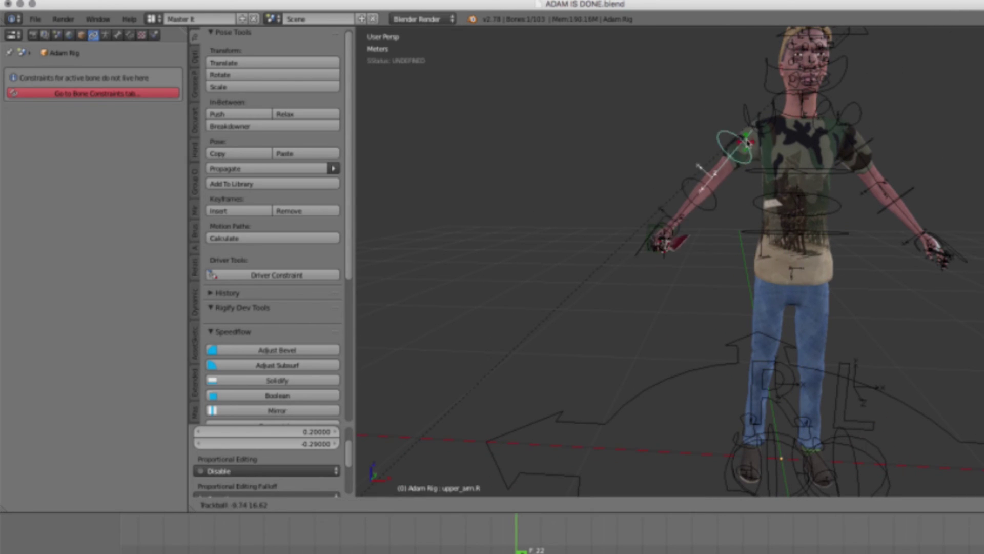
pyautogui.click(707, 125)
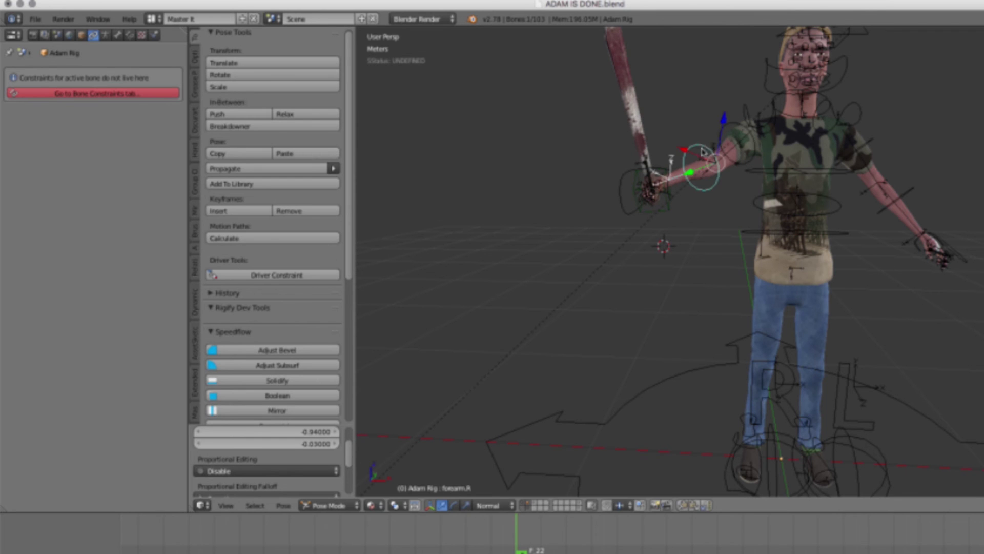
pyautogui.press('r')
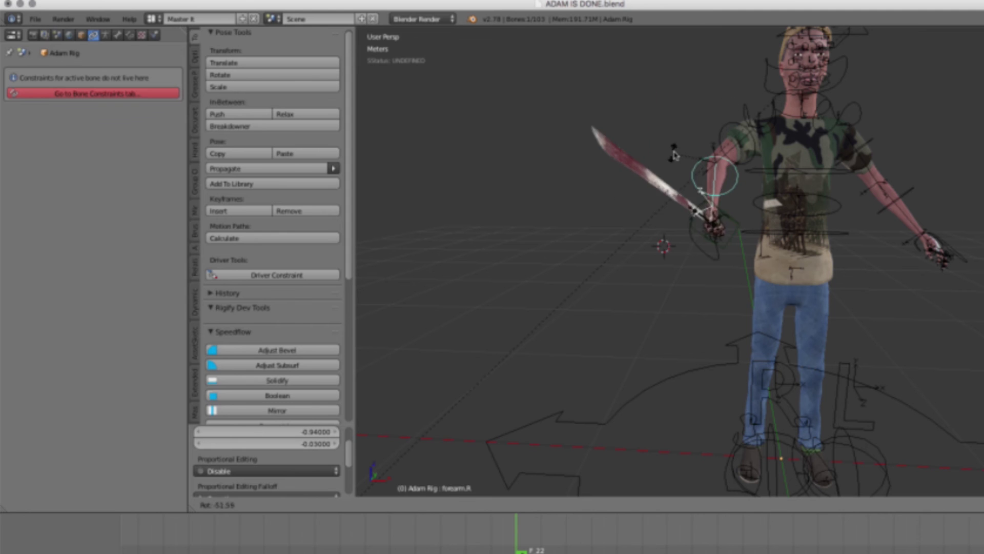
# Step: Toggle Only Render in the viewport display settings and examine the character holding the machete from several angles
pyautogui.moveTo(687, 152); pyautogui.dragTo(769, 240, button='middle')
pyautogui.scroll(5, 667, 222)
pyautogui.press('n')
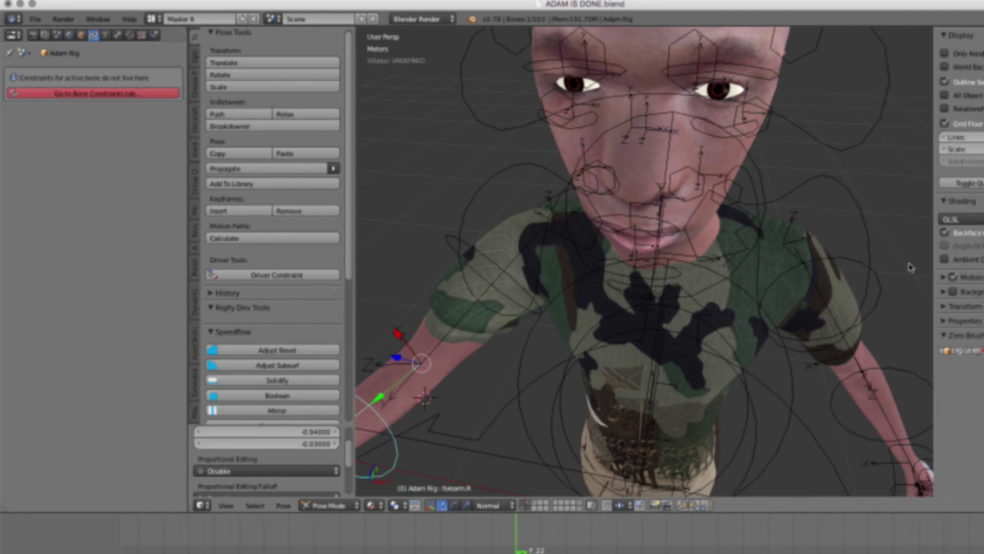
pyautogui.click(944, 53)
pyautogui.scroll(-4, 610, 133)
pyautogui.moveTo(617, 112); pyautogui.dragTo(536, 293, button='middle')
pyautogui.scroll(4, 602, 314)
pyautogui.moveTo(601, 314); pyautogui.dragTo(720, 370, button='middle')
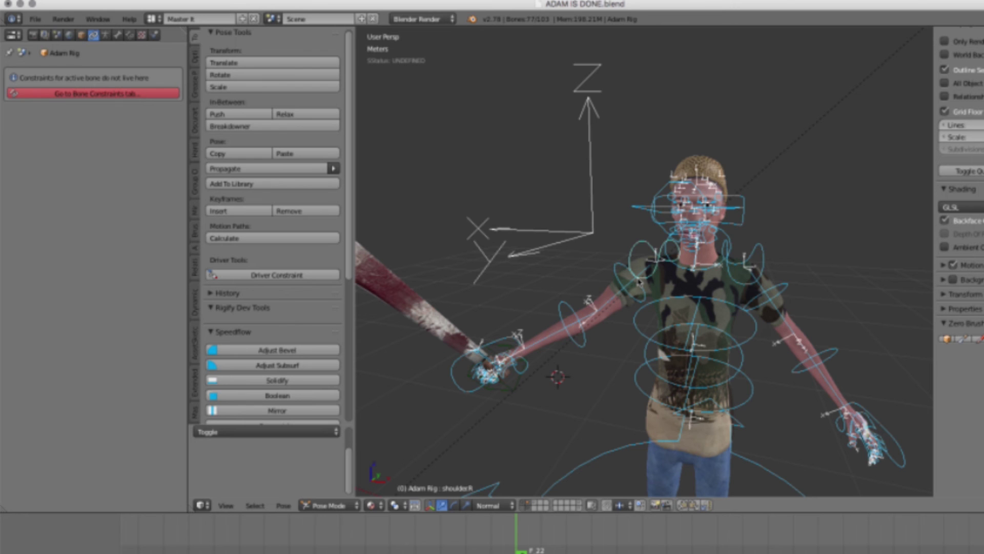
pyautogui.moveTo(590, 343); pyautogui.dragTo(622, 288, button='middle')
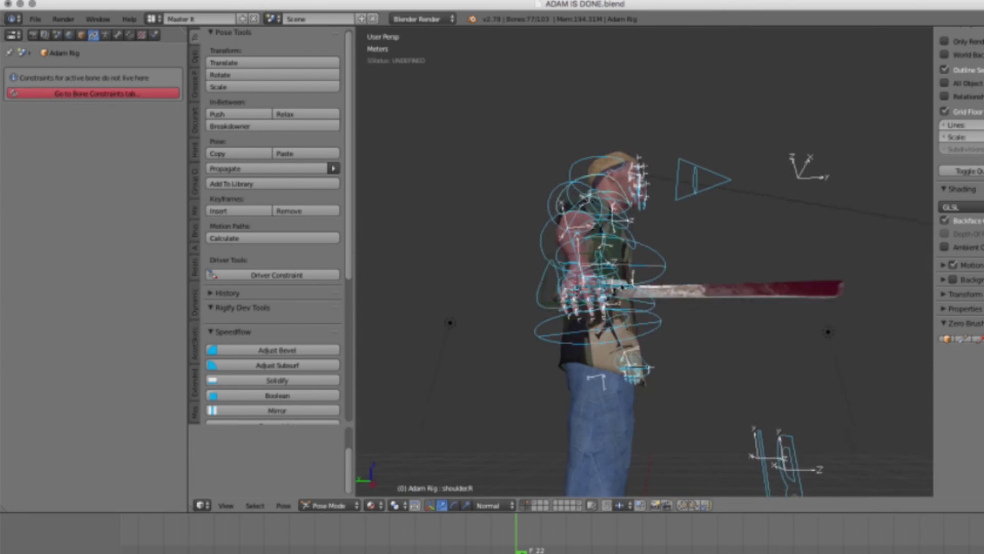